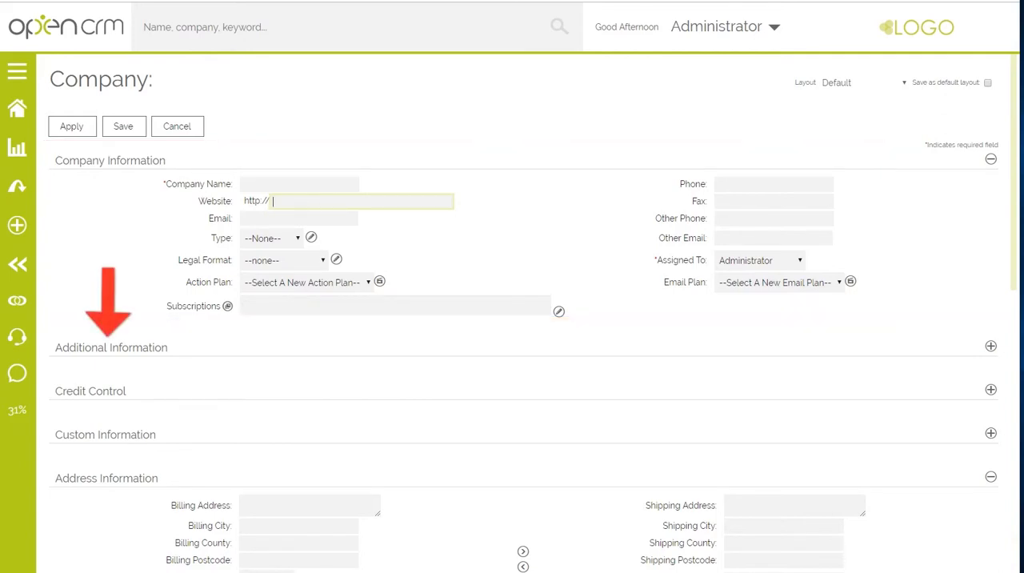
- Expand the Additional Information section of the new company form to view its fields and collapse it again
left_click(990, 346)
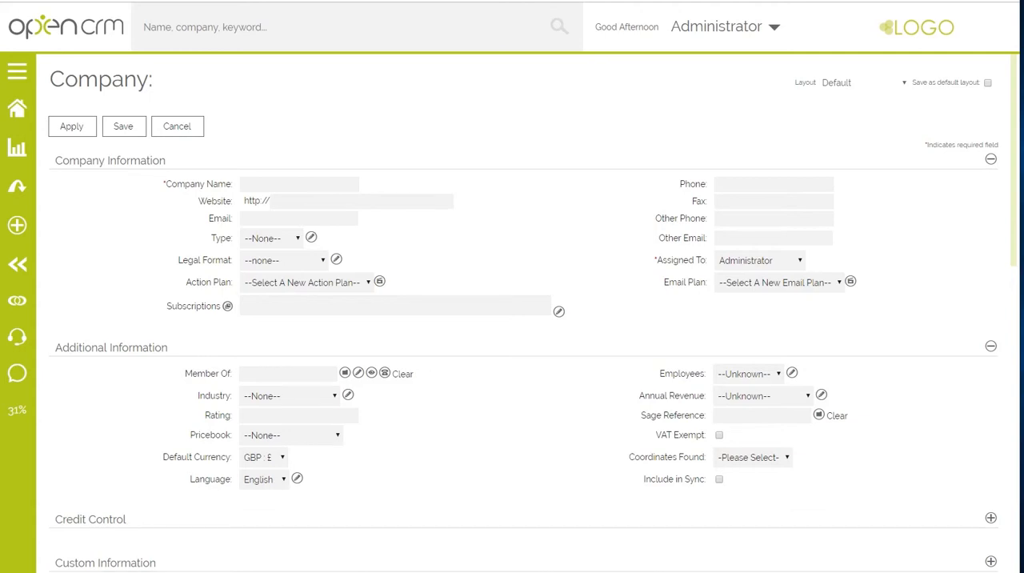
left_click(143, 352)
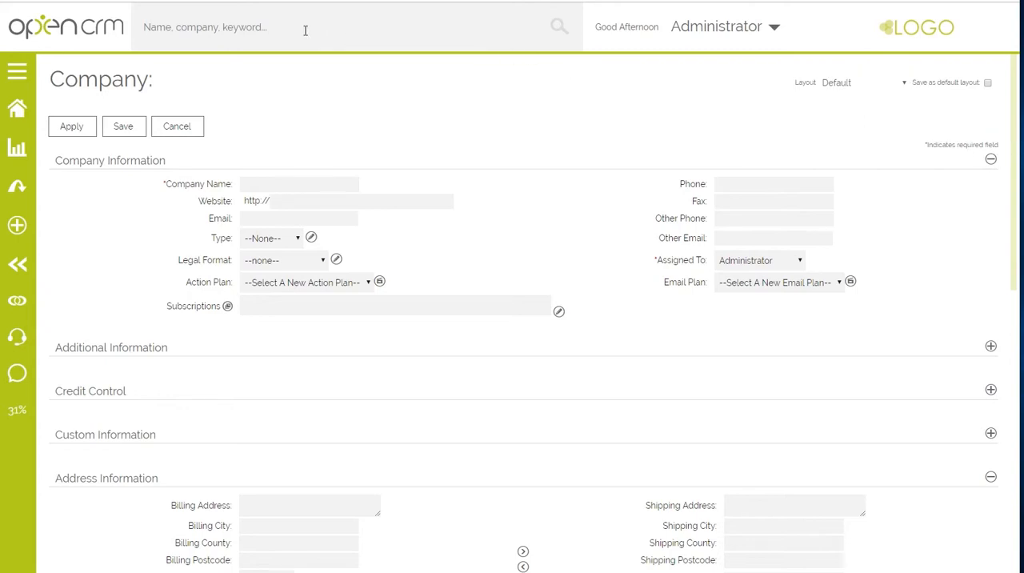
- Open the Company Custom Fields list under Custom Field Settings in the system settings
left_click(738, 32)
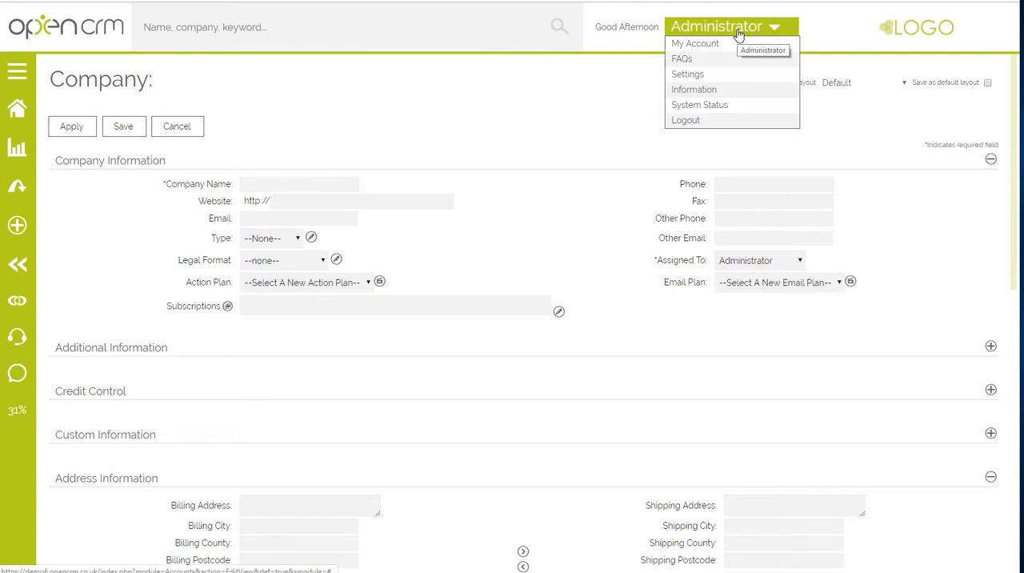
left_click(703, 72)
left_click(580, 64)
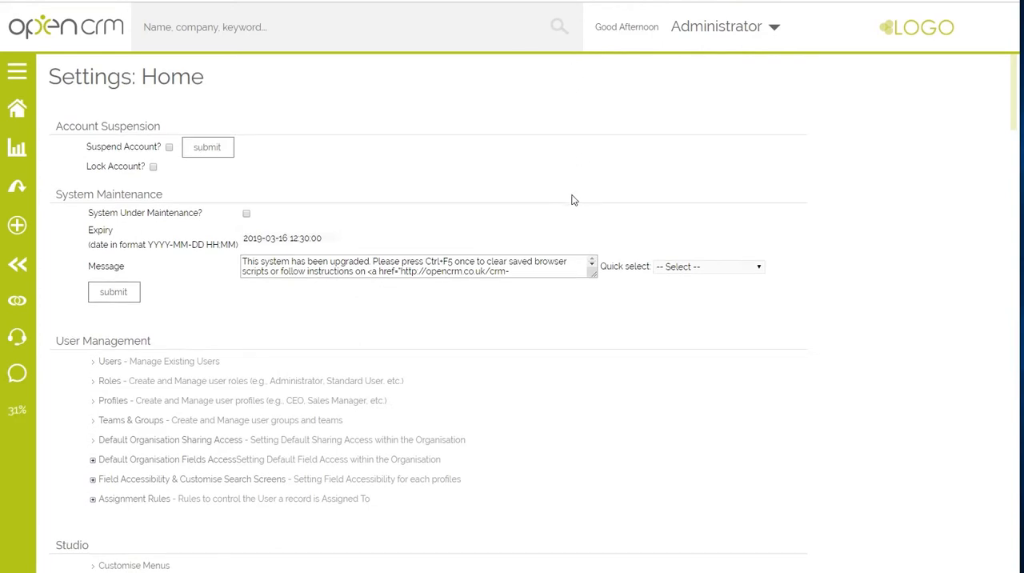
scroll(569, 202, "down", 3)
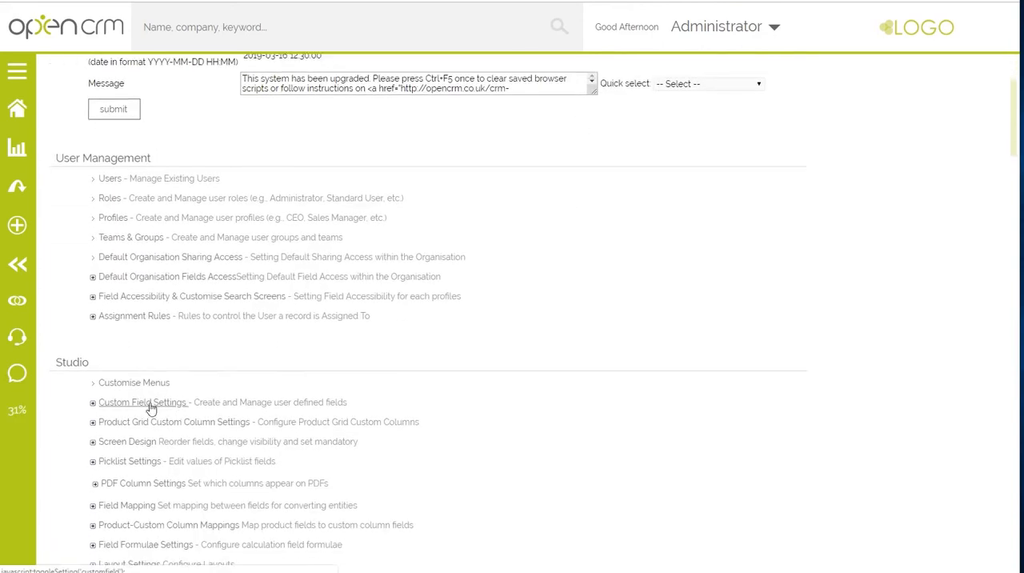
left_click(151, 409)
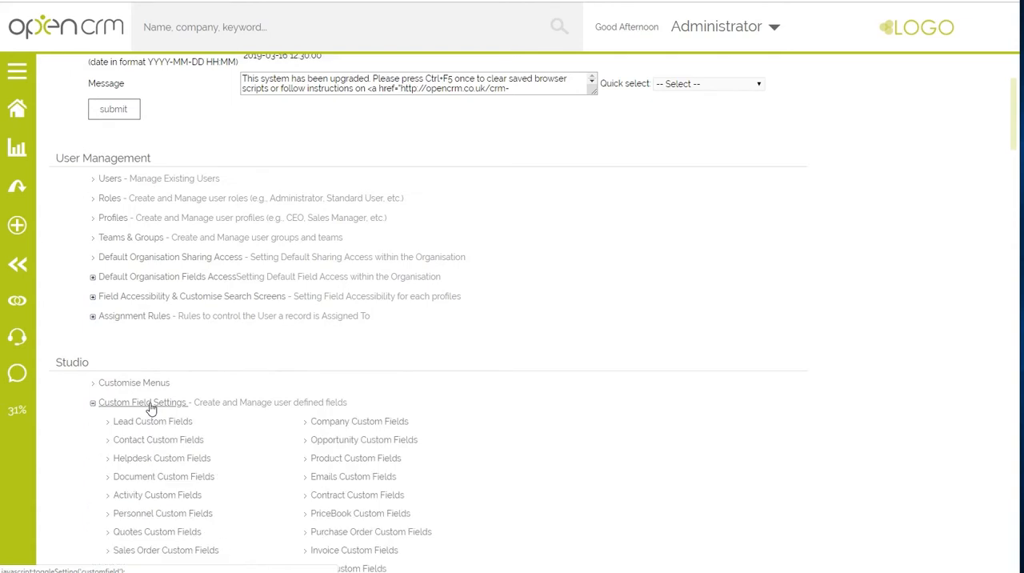
left_click(339, 423)
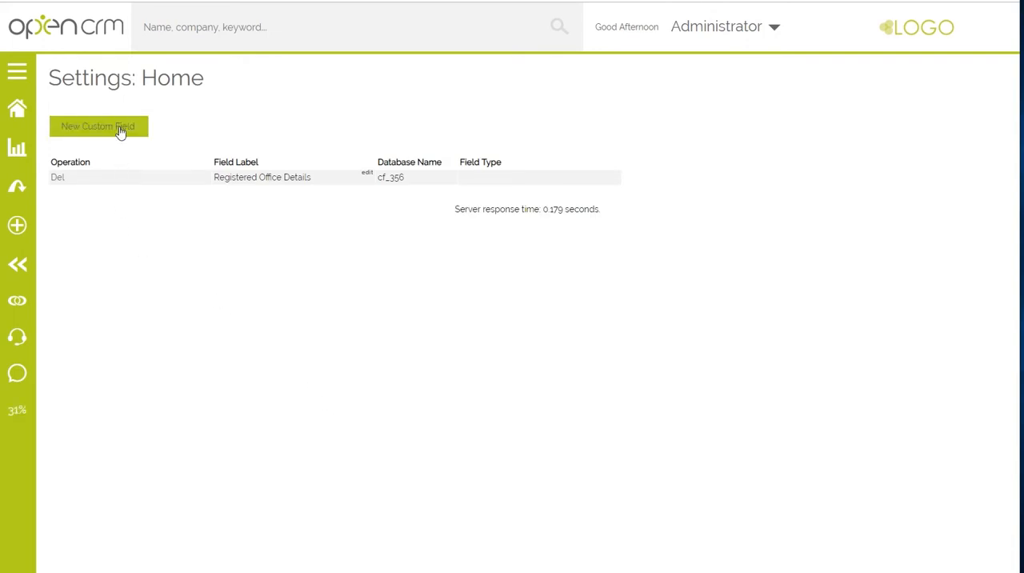
- Start a new custom field of type Pick List with the label Sales Territory
left_click(120, 129)
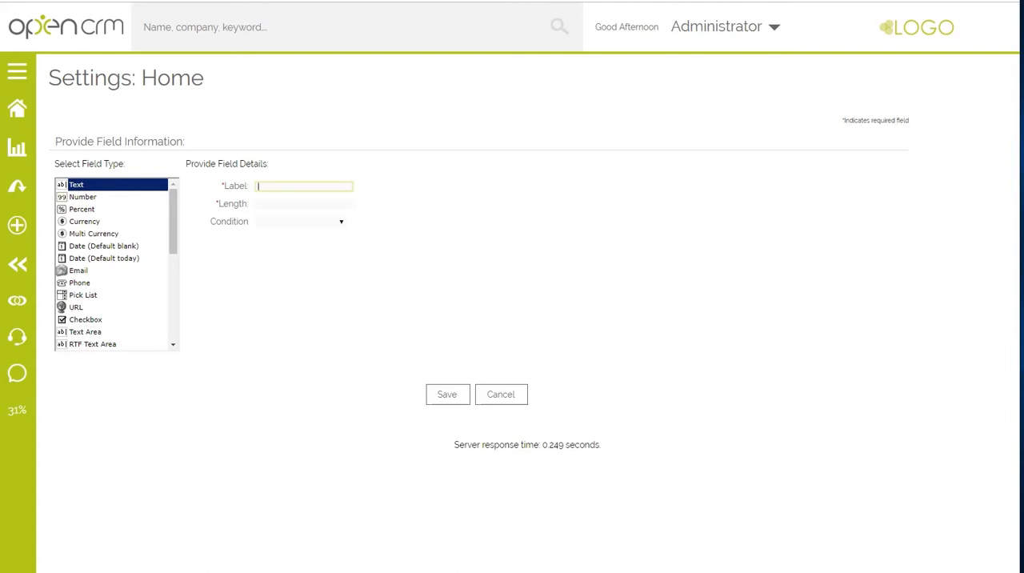
left_click(81, 297)
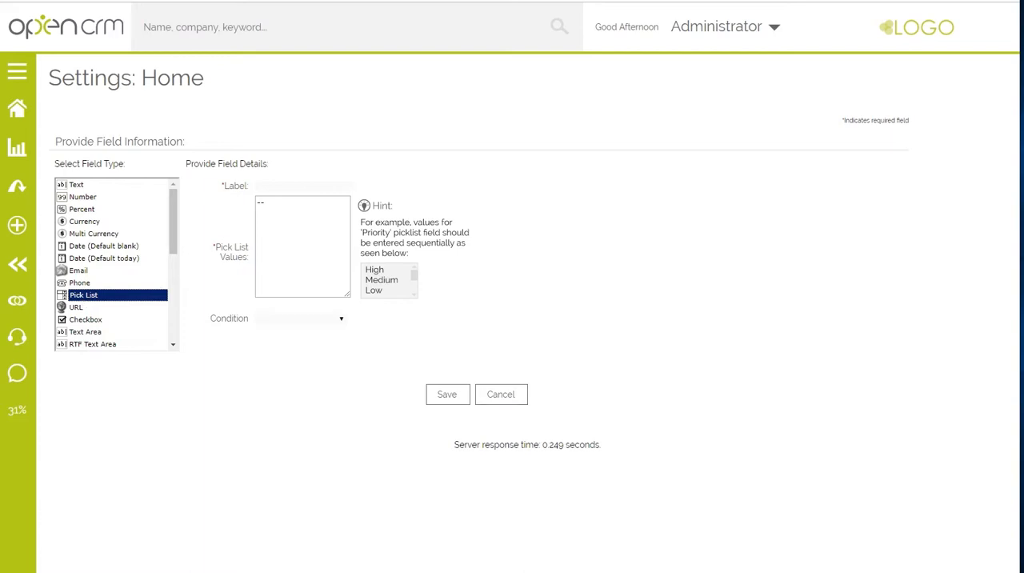
type("Sales T")
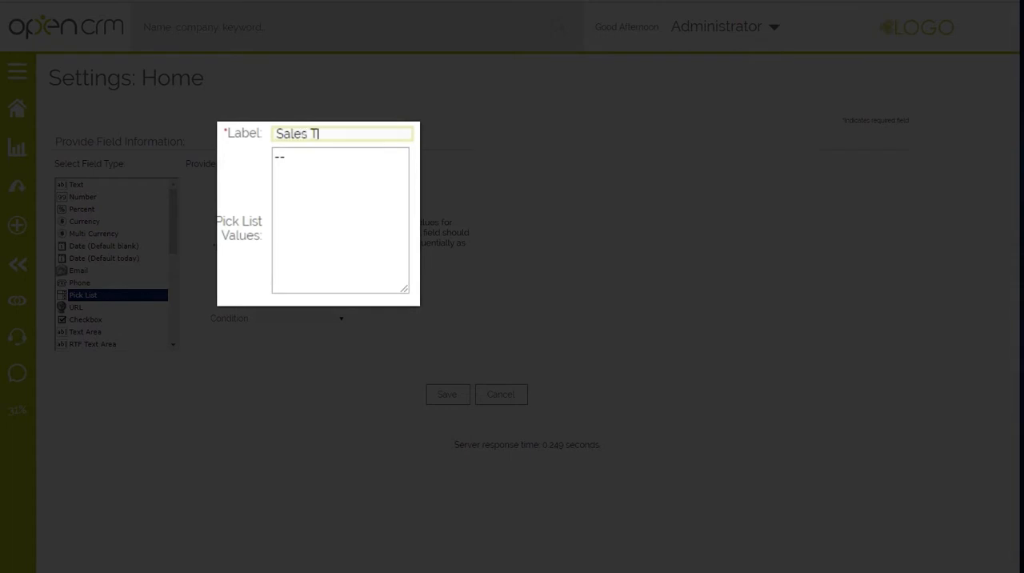
type("erritory")
- Enter the pick list values --None--, North, South, East and West for Sales Territory and save the custom field
left_click(286, 157)
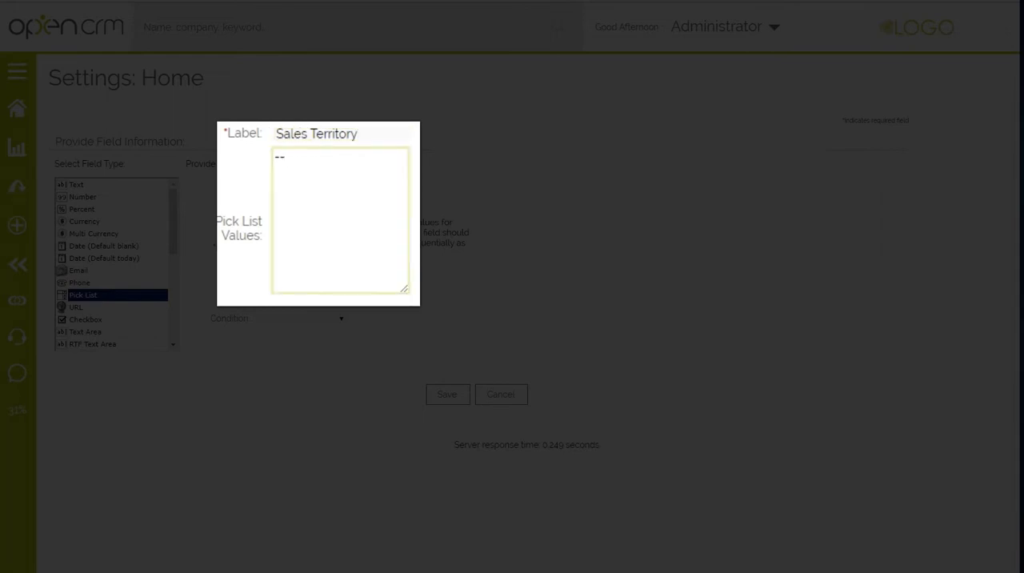
type("--None--")
key("Return")
type("North")
key("Return")
type("South")
key("Return")
type("East")
key("Return")
type("West")
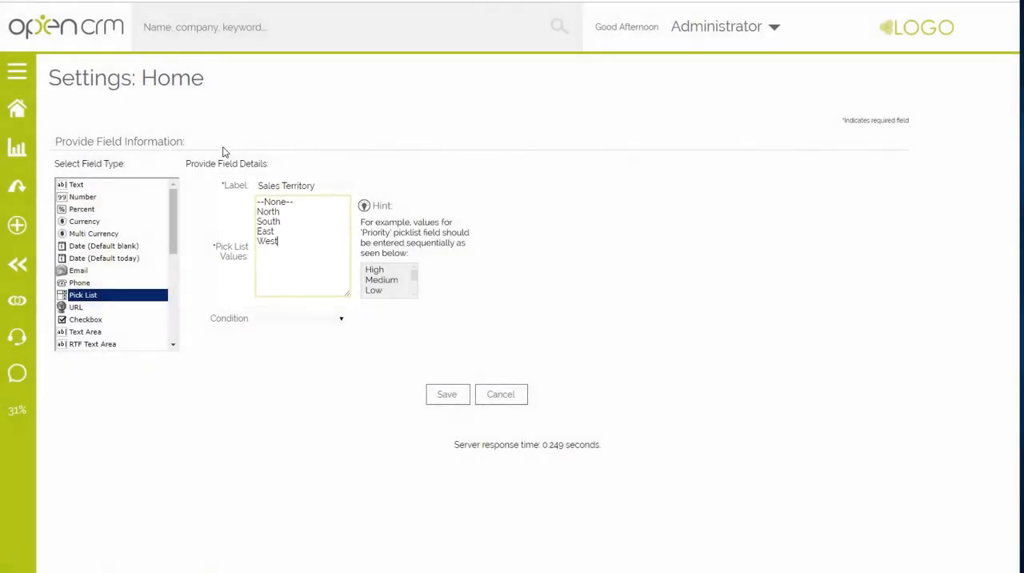
left_click(436, 394)
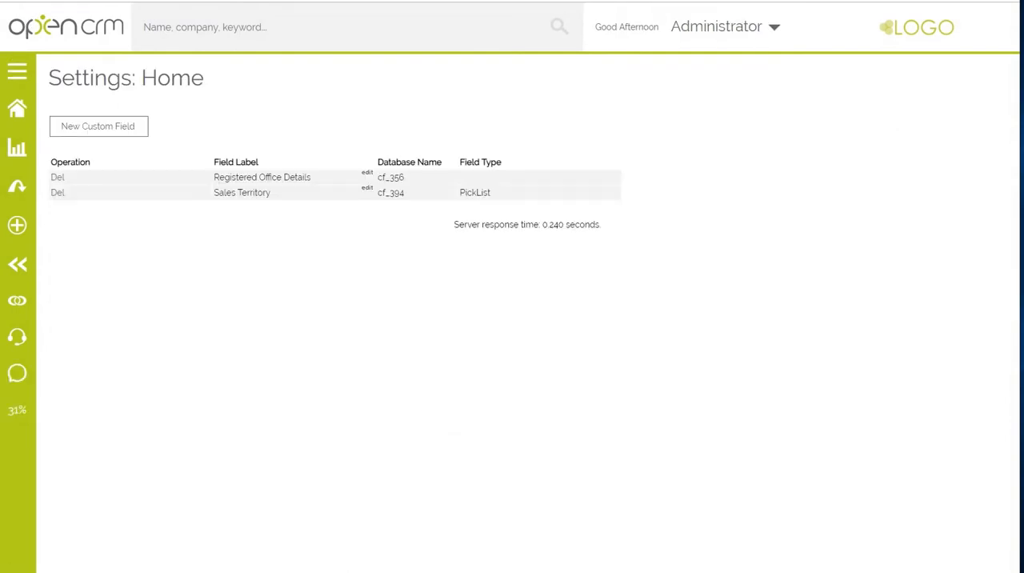
- Open the Screen Design settings for Company Fields from the Studio section of the system settings
mouse_move(708, 27)
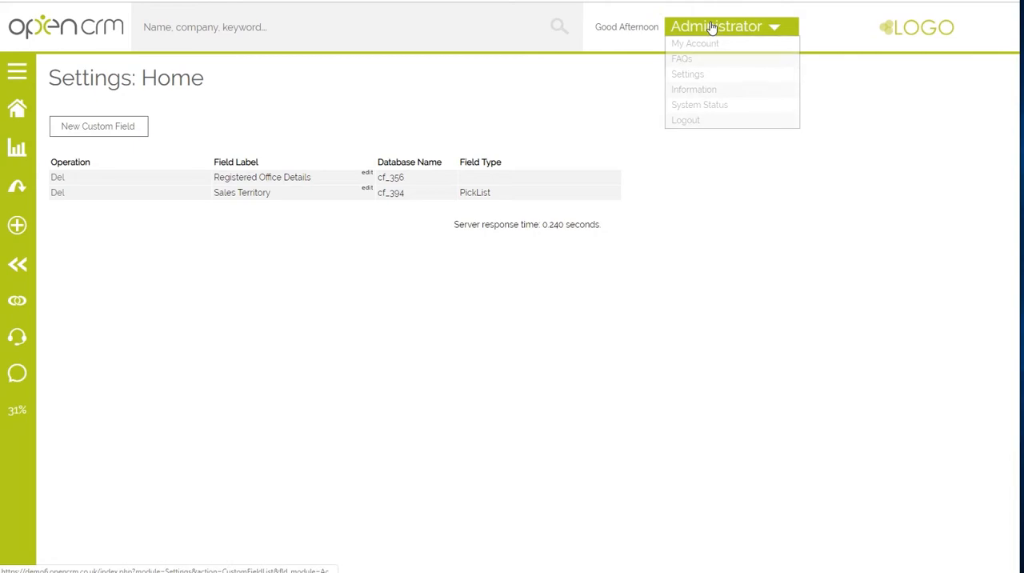
left_click(694, 75)
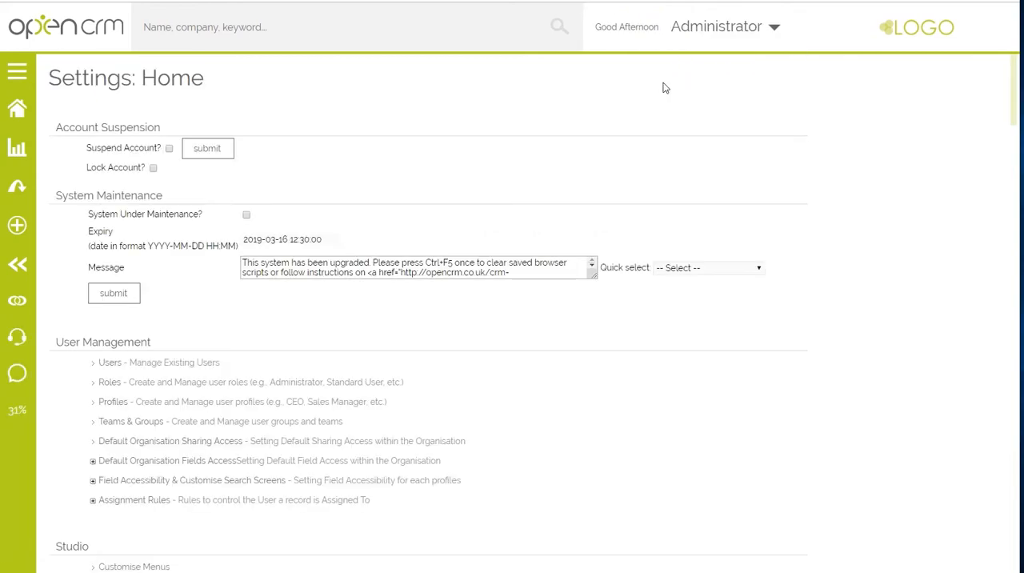
scroll(340, 349, "down", 6)
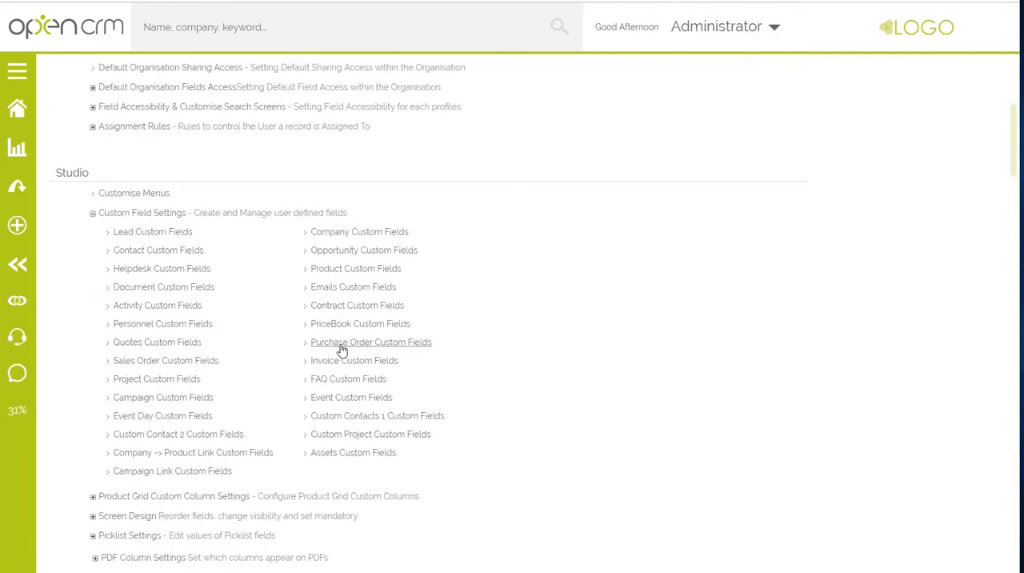
left_click(128, 399)
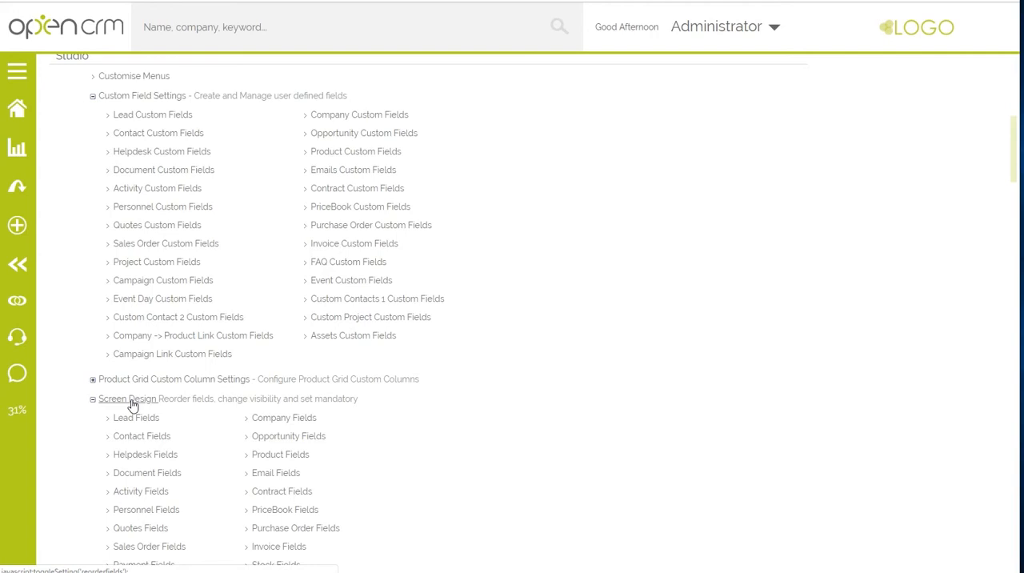
left_click(260, 420)
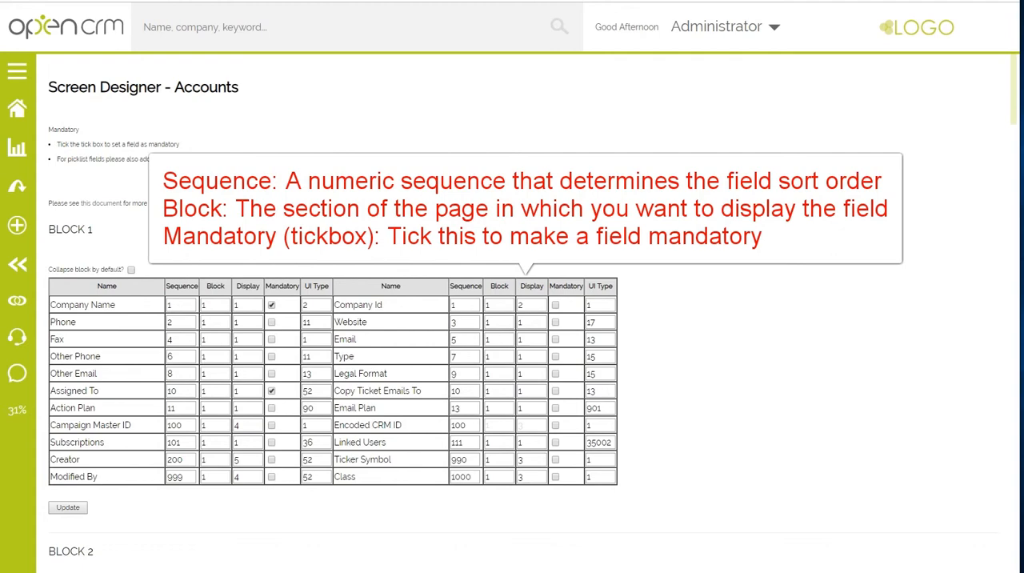
- Set the Sales Territory field in Block 5 to sequence 102 and block 1, make it mandatory, and update the layout
scroll(512, 320, "down", 3)
scroll(333, 319, "down", 6)
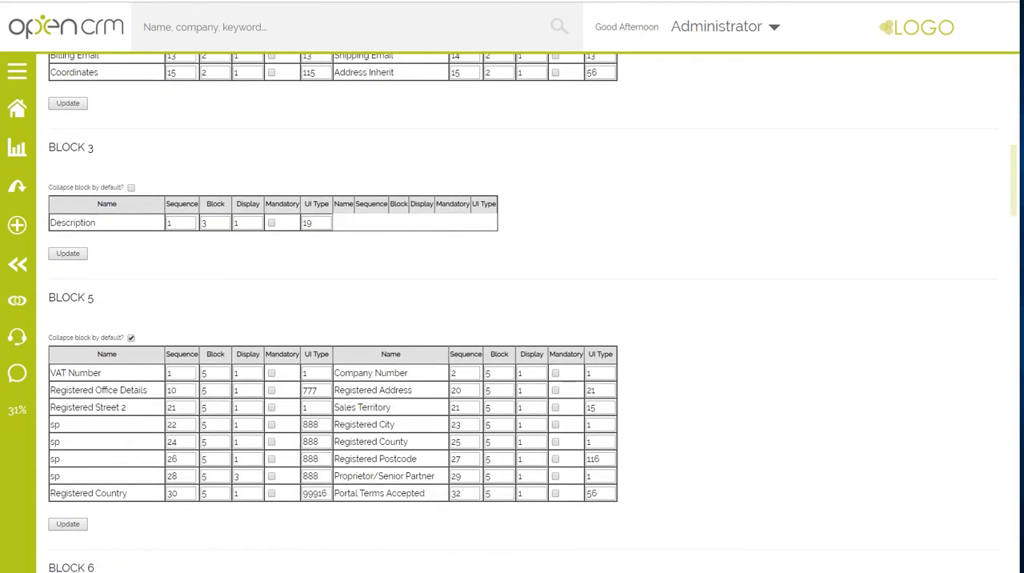
double_click(457, 407)
type("10")
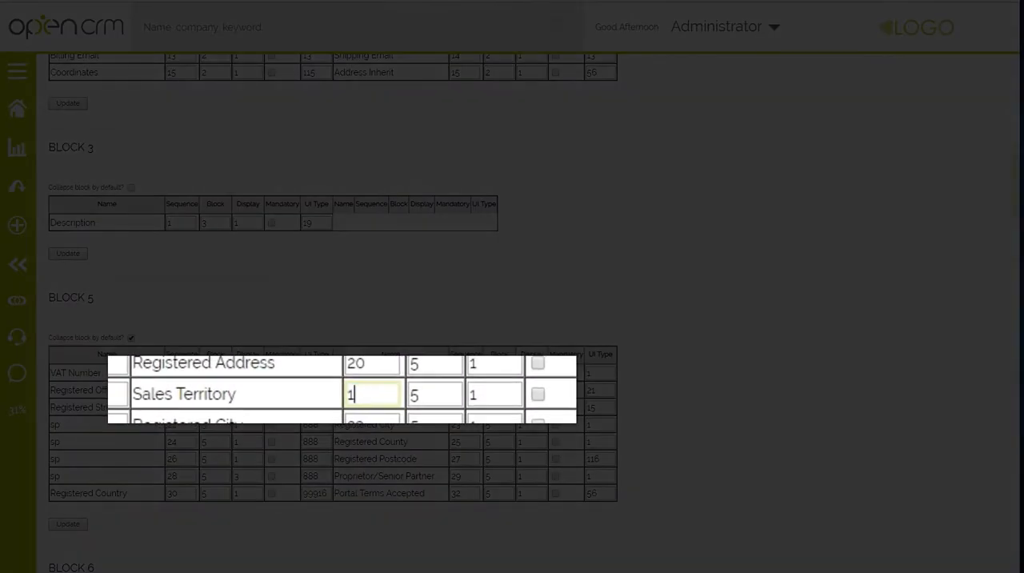
type("2")
key("Tab")
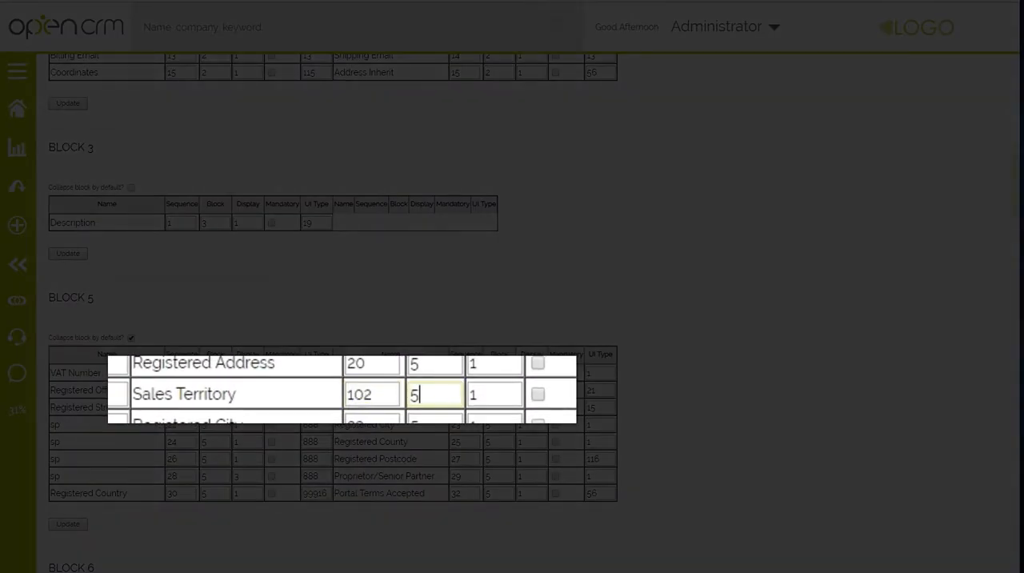
type("1")
left_click(555, 407)
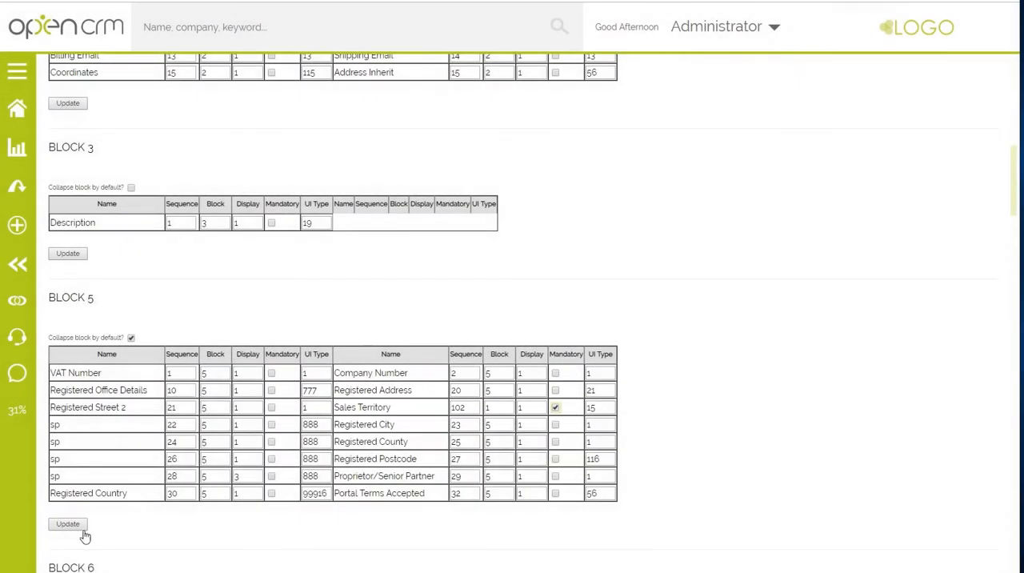
left_click(79, 531)
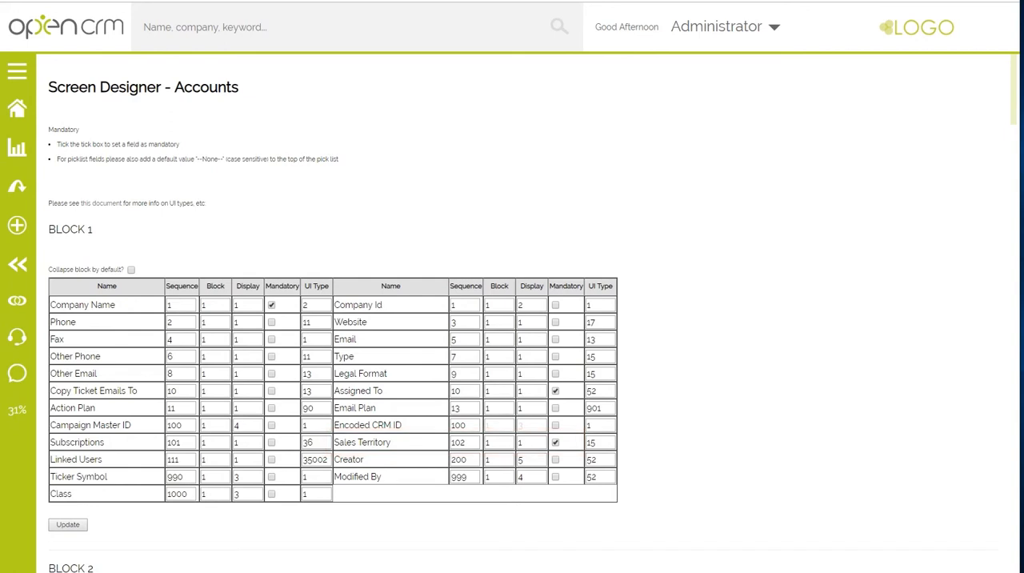
- Start a new company record and review the options offered by its Sales Territory field
left_click(18, 226)
left_click(77, 334)
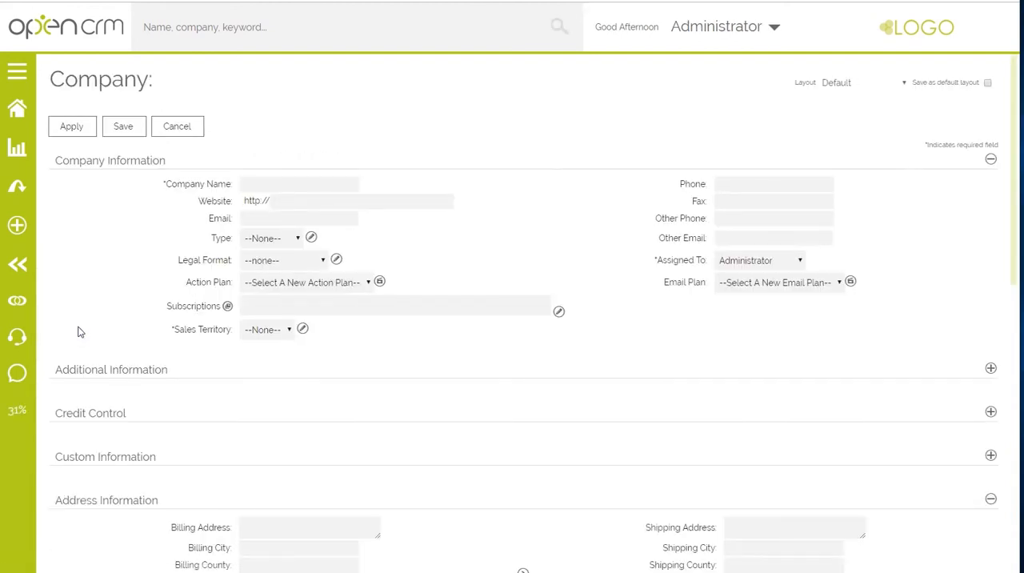
left_click(266, 331)
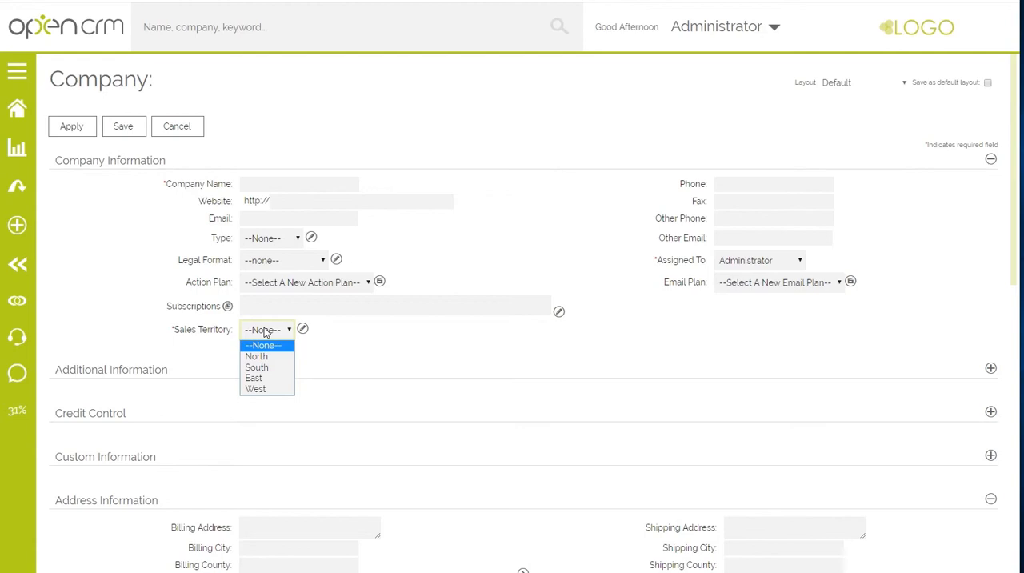
left_click(266, 331)
- Name the company Demo and try to save it with no Sales Territory chosen
left_click(260, 183)
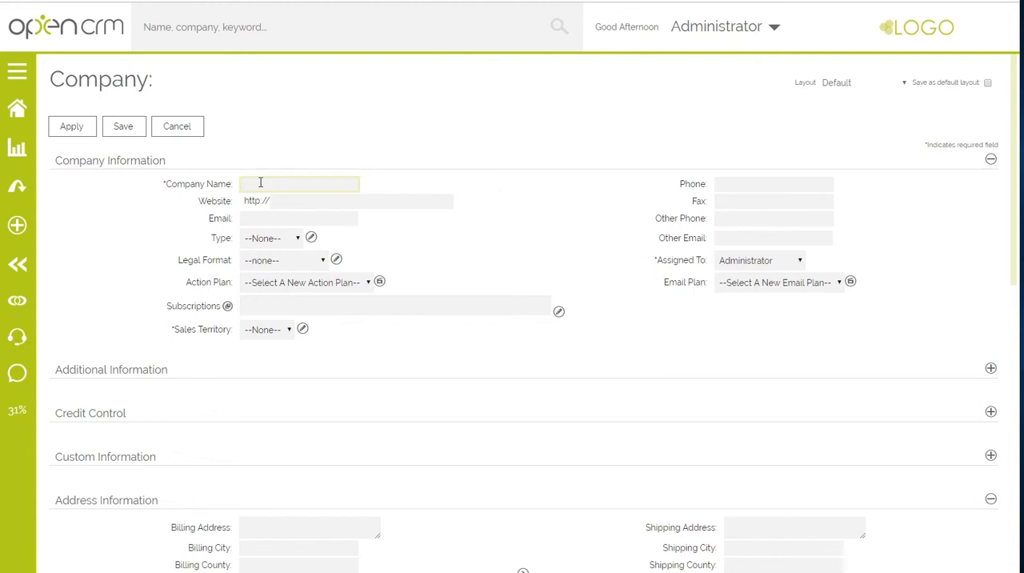
type("Demo")
left_click(140, 136)
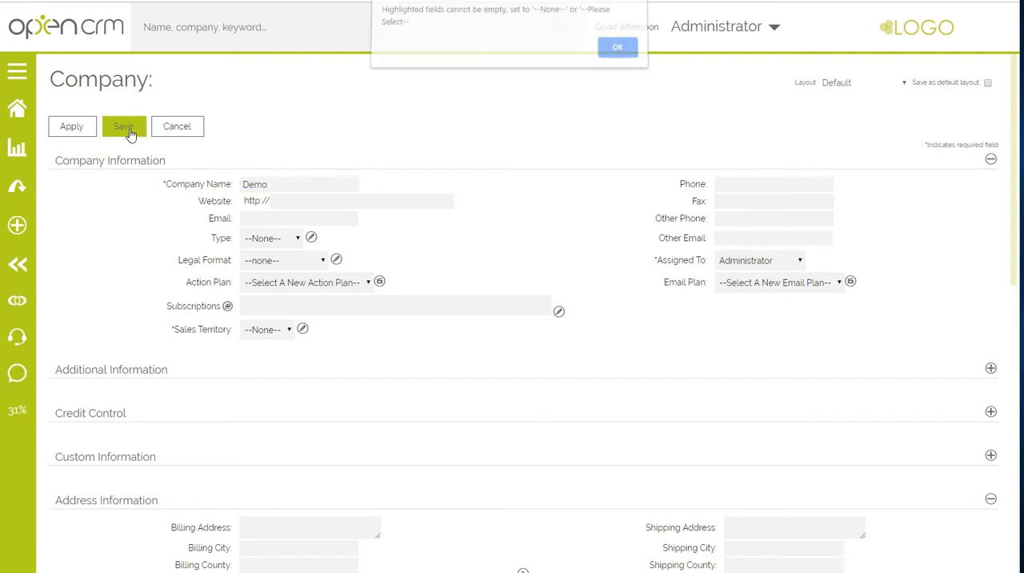
left_click(616, 54)
- Set the company's mandatory Sales Territory field to North and save the record
left_click_drag(170, 329, 232, 328)
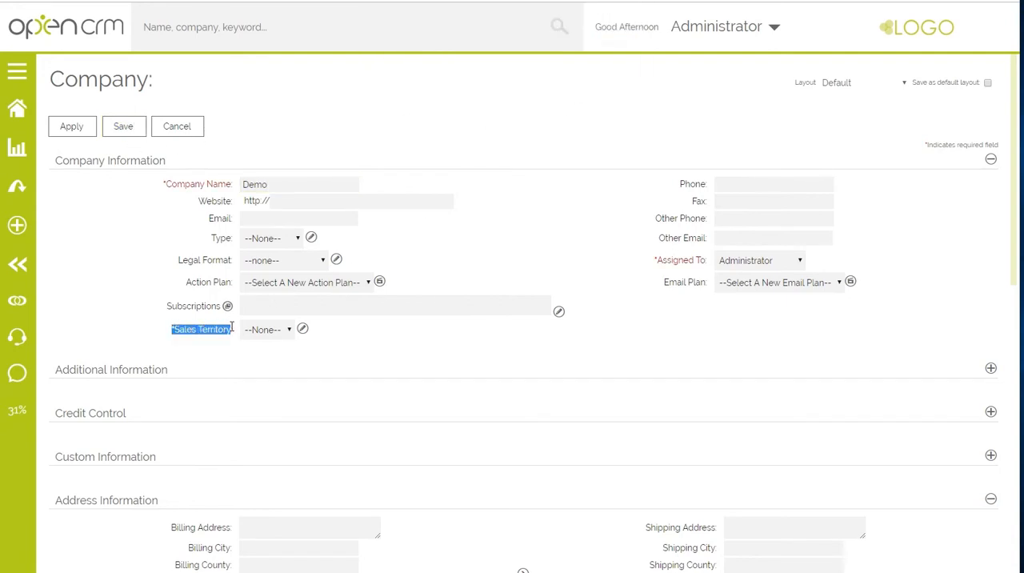
left_click(275, 334)
left_click(266, 357)
left_click(112, 128)
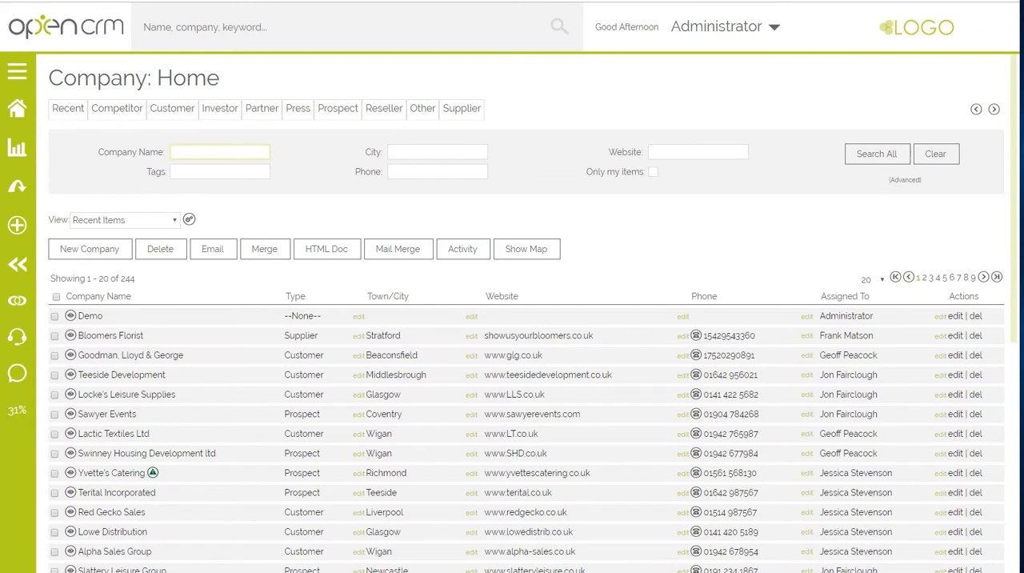
- Open the company fields under Default Organisation Fields Access in the system settings and start editing their visibility
left_click(719, 26)
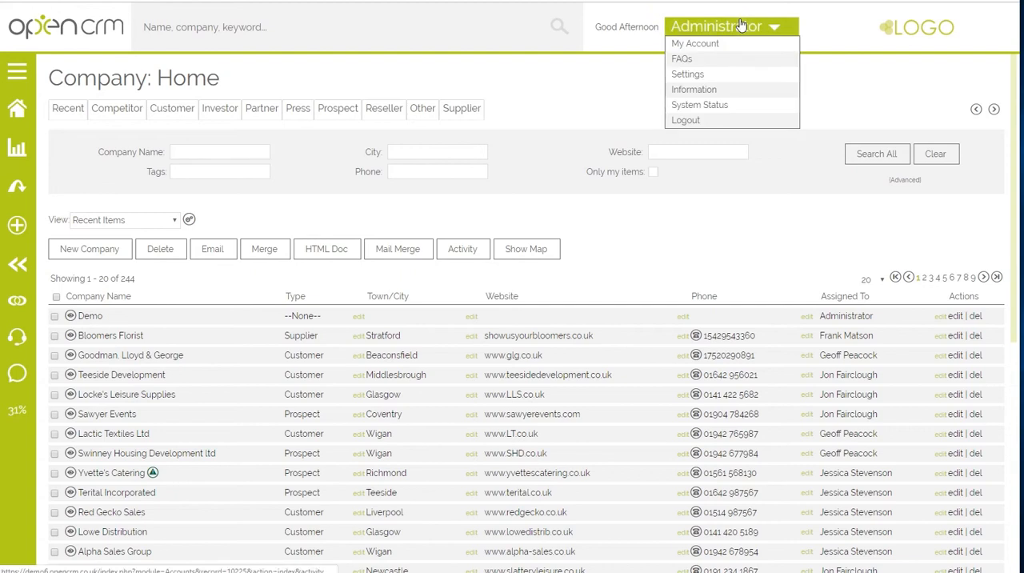
left_click(705, 74)
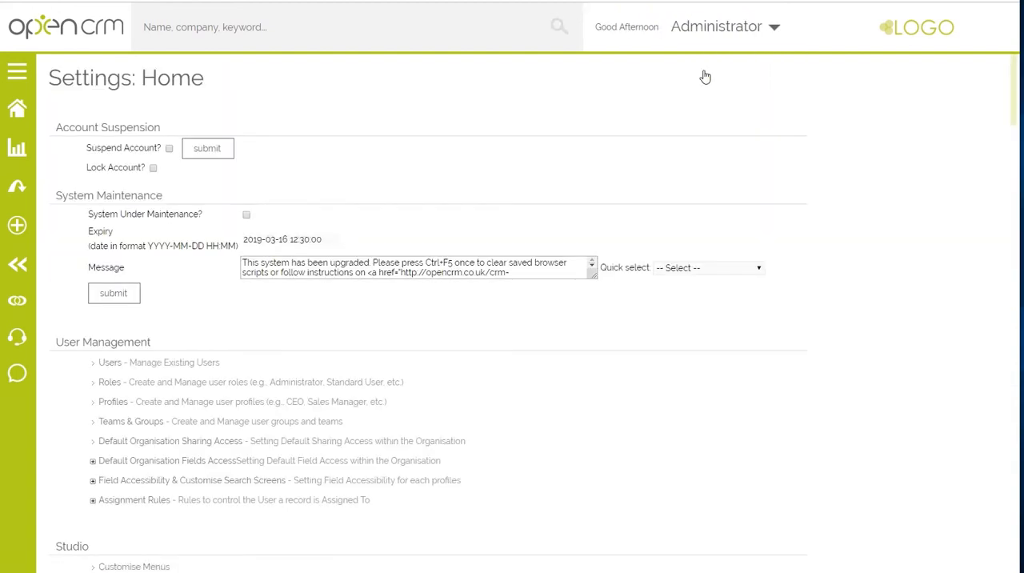
left_click(169, 464)
left_click(311, 480)
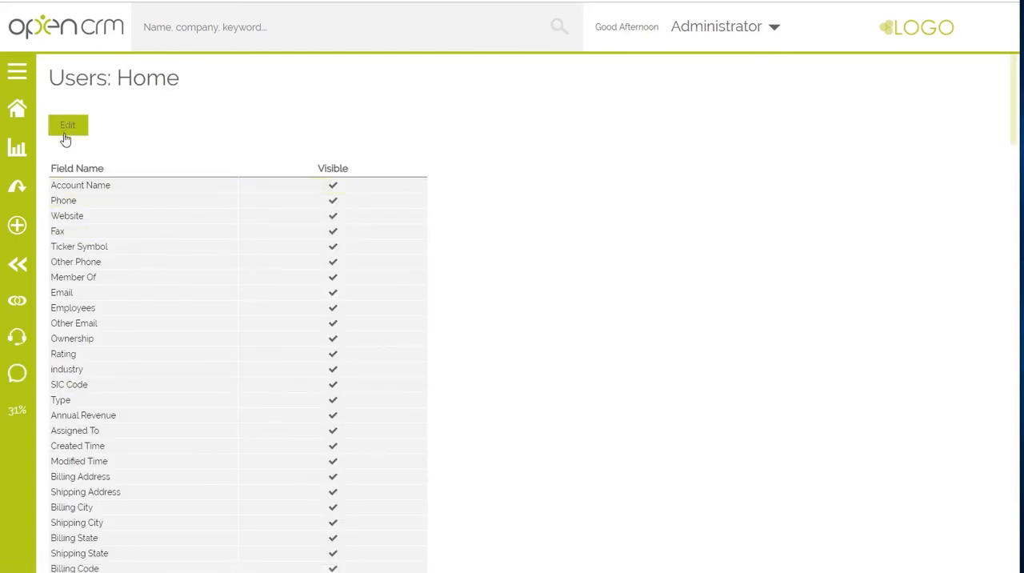
left_click(64, 135)
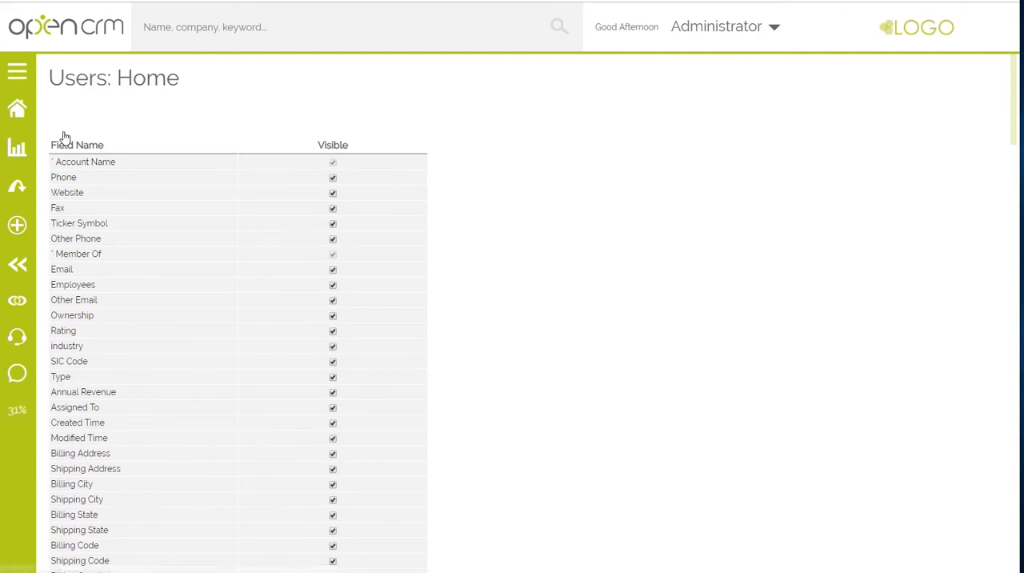
- Search the page for "subsc", make the Subscriptions field not visible, and update the field access
key("ctrl+f")
type("subsc")
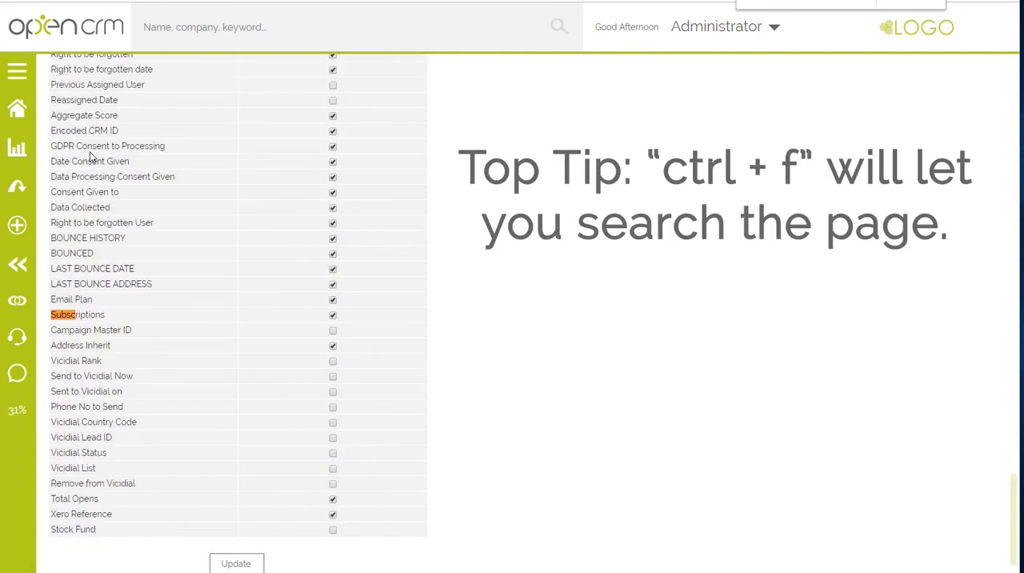
left_click(333, 315)
left_click(239, 564)
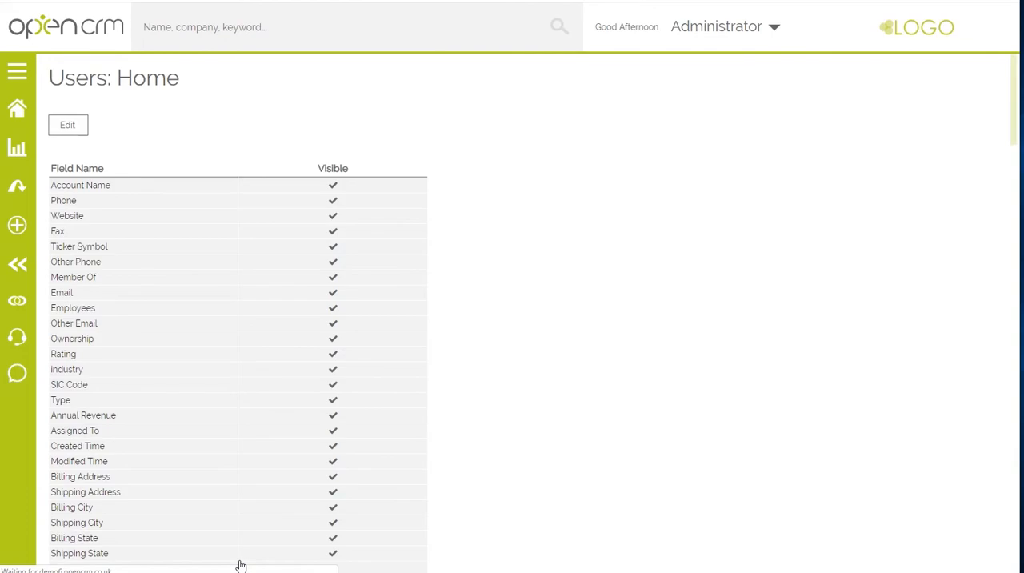
- Start a new company record and switch its layout to Marketing/Events, leaving the unsaved form
left_click(17, 226)
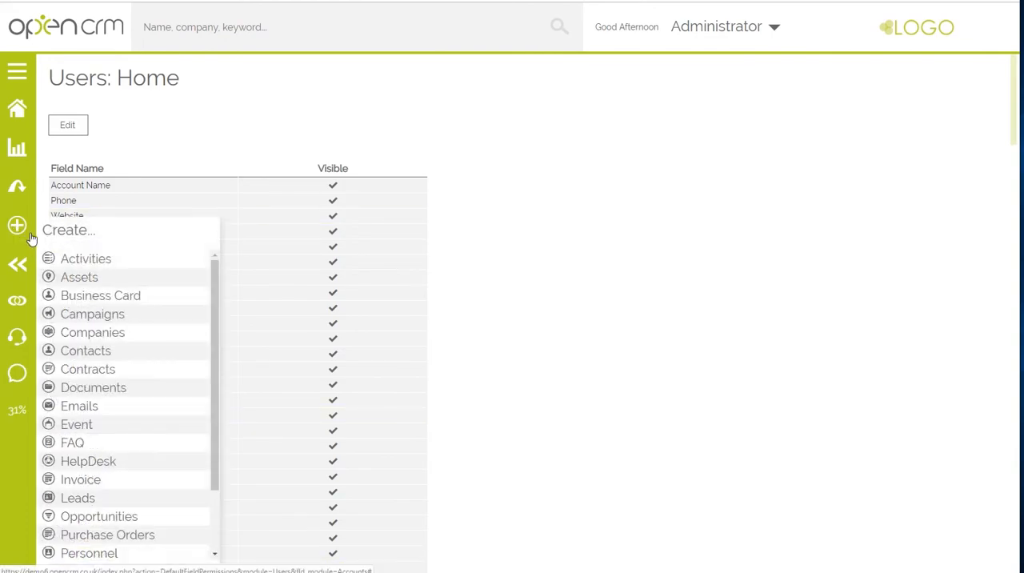
left_click(81, 336)
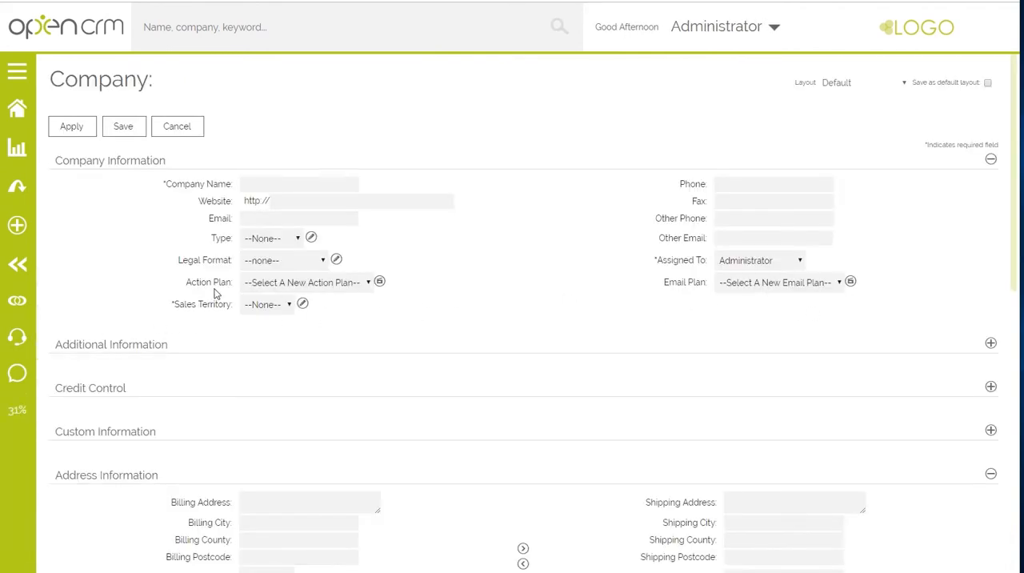
left_click(863, 83)
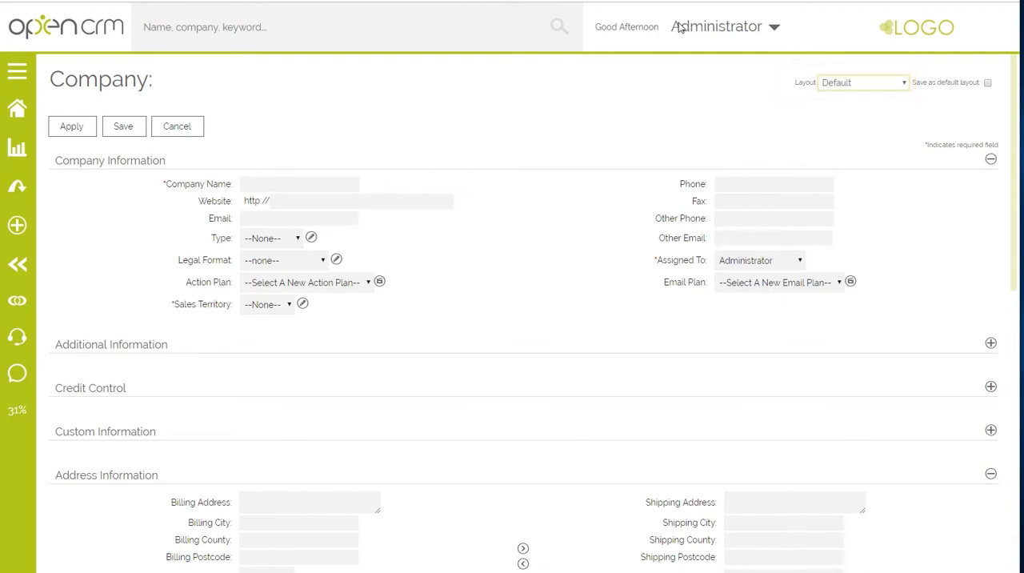
left_click(852, 83)
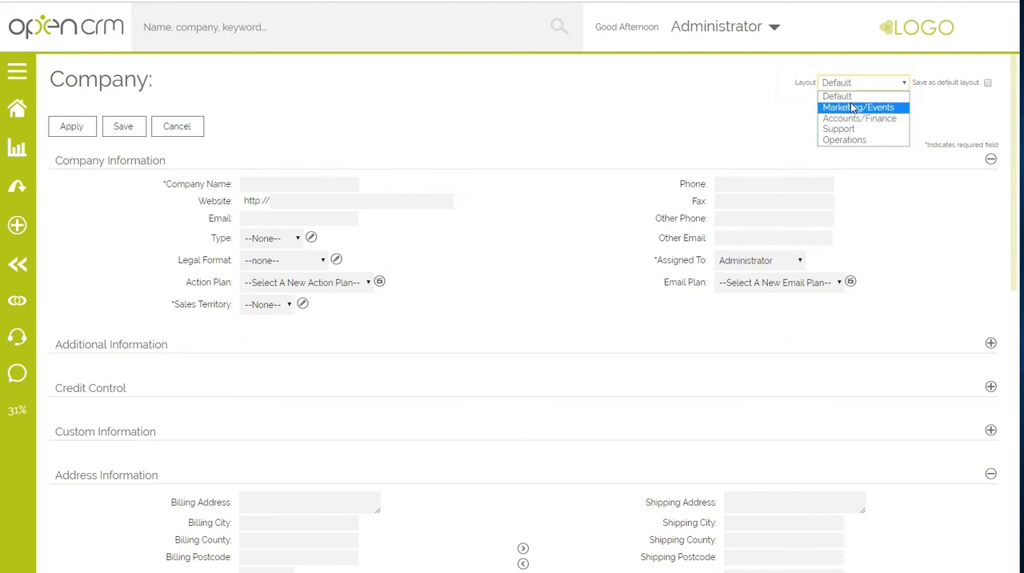
left_click(852, 102)
left_click(554, 63)
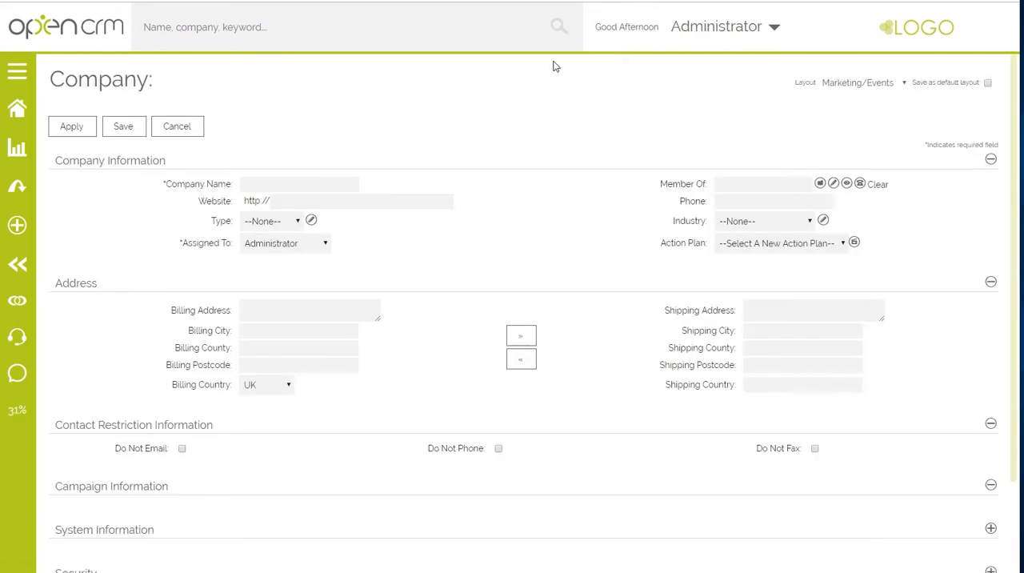
- Switch the new company record's layout to Accounts/Finance, discarding unsaved changes
left_click(828, 82)
left_click(835, 117)
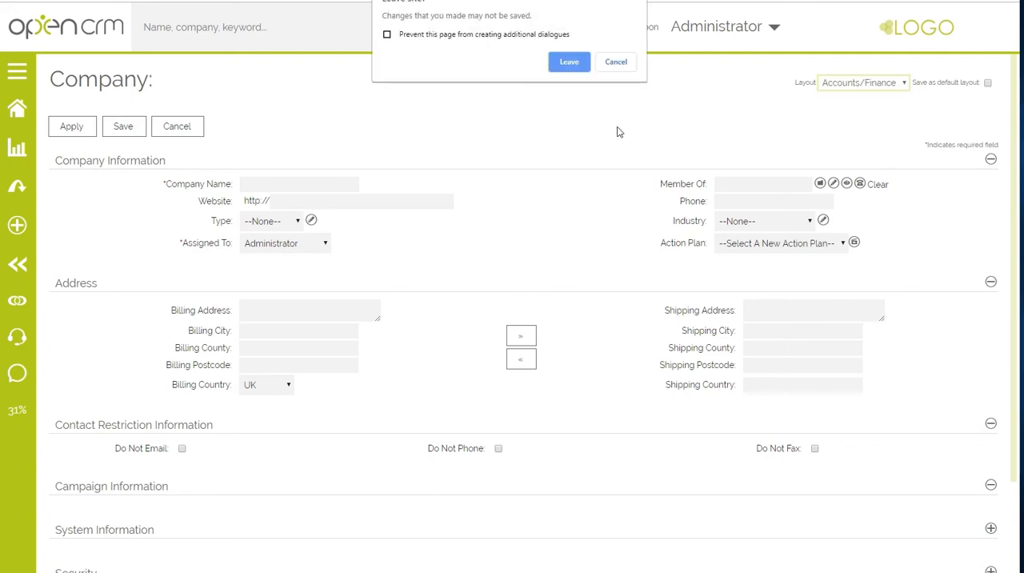
left_click(573, 64)
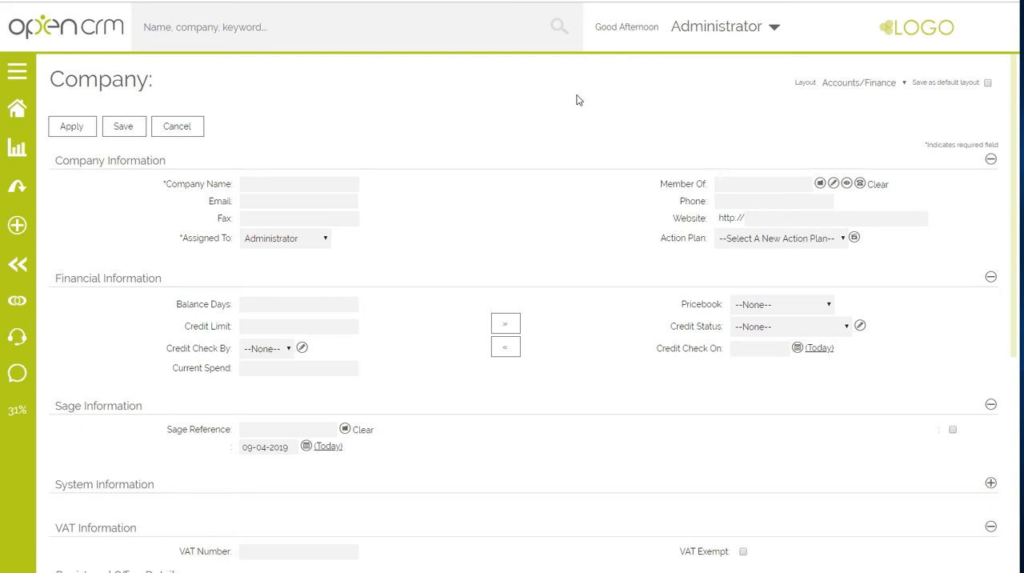
- Leave the unsaved company record and open the list of company layouts under Layout Settings in the system settings
left_click(680, 32)
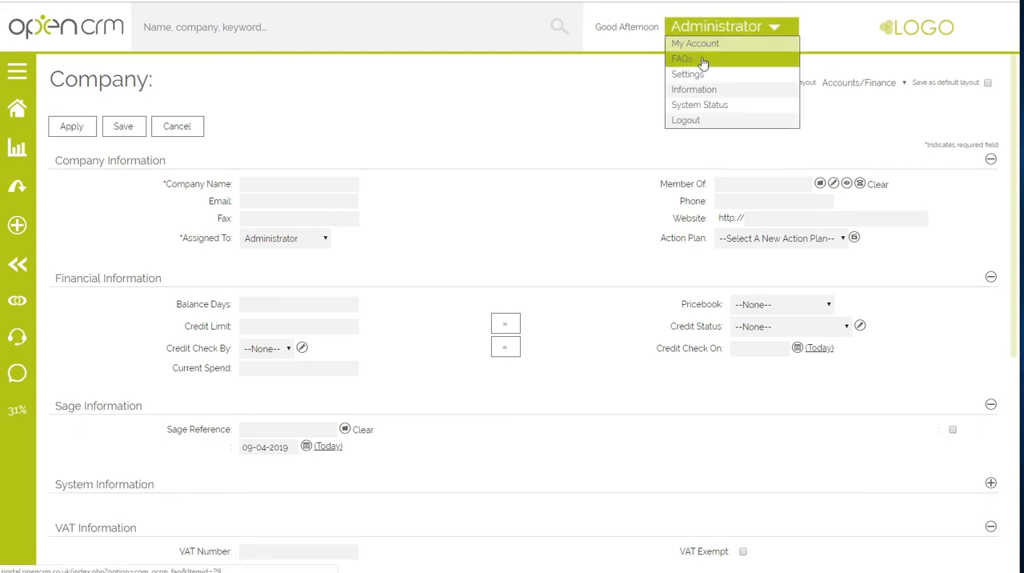
left_click(695, 74)
left_click(571, 64)
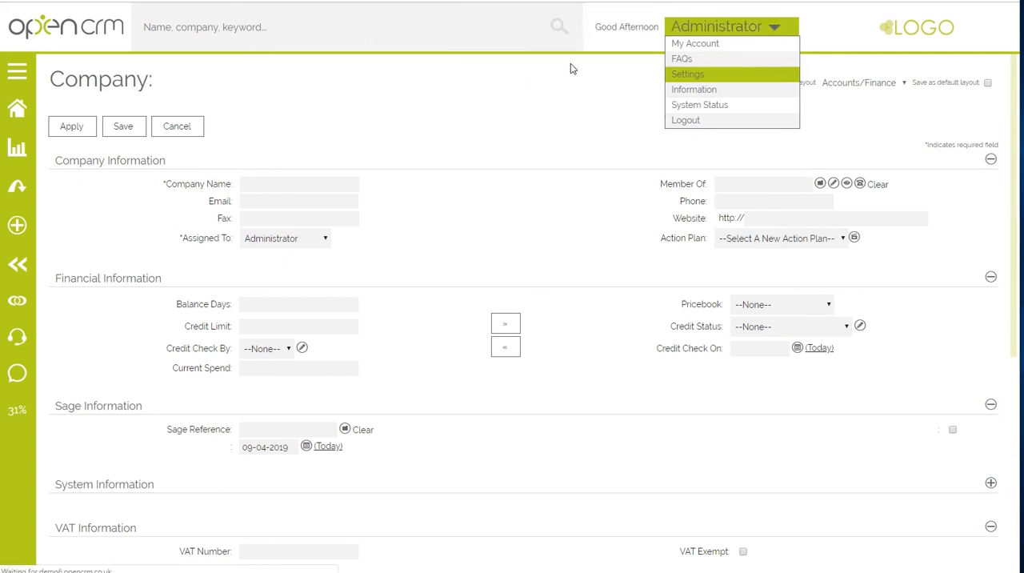
scroll(543, 189, "down", 5)
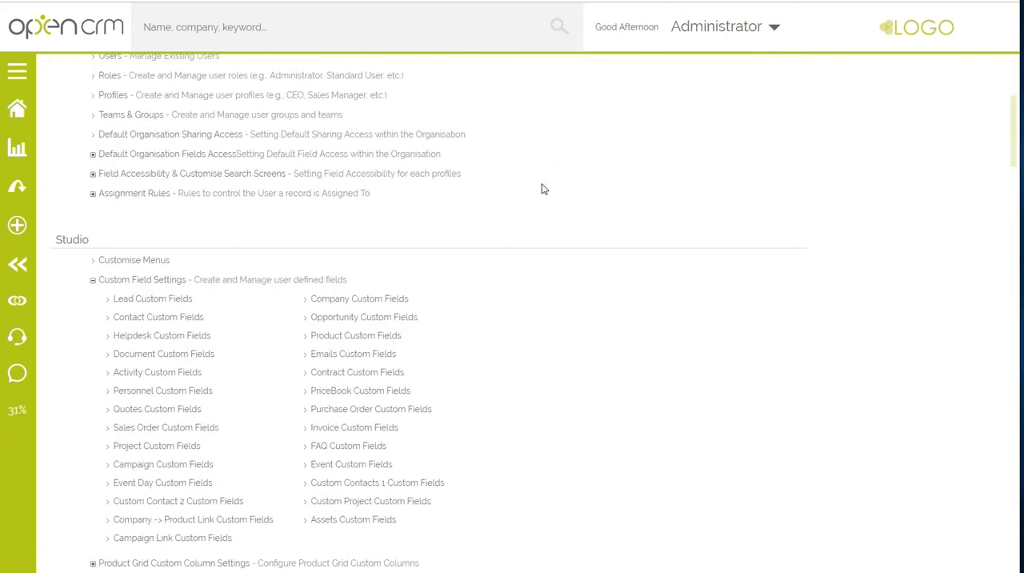
scroll(541, 189, "down", 2)
scroll(541, 189, "down", 2)
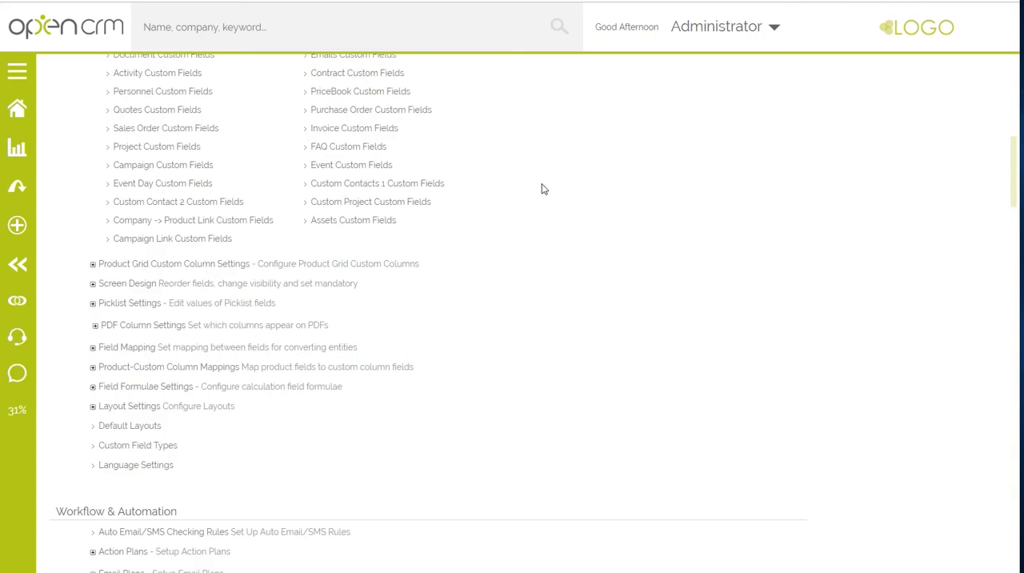
left_click(140, 342)
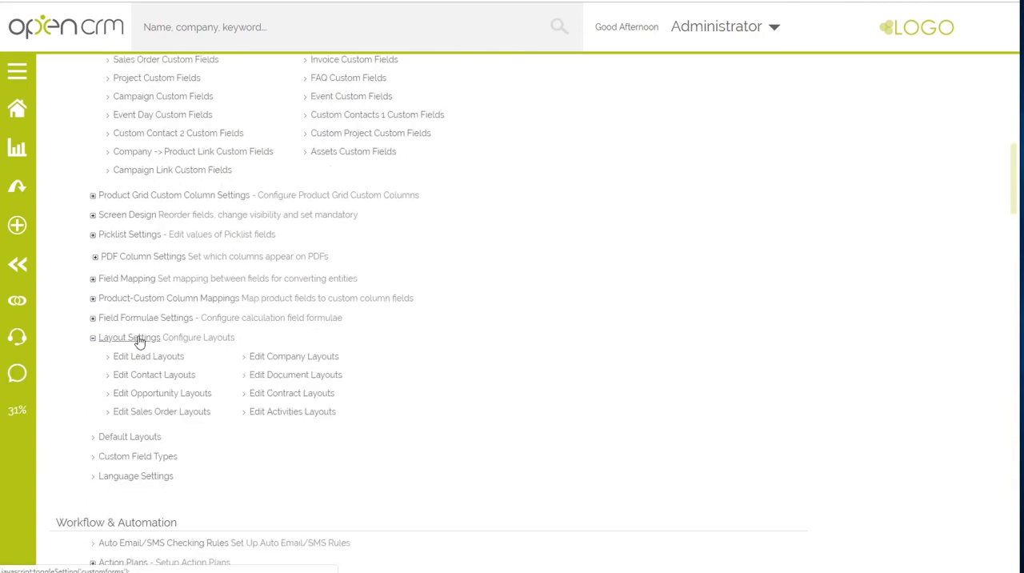
left_click(277, 360)
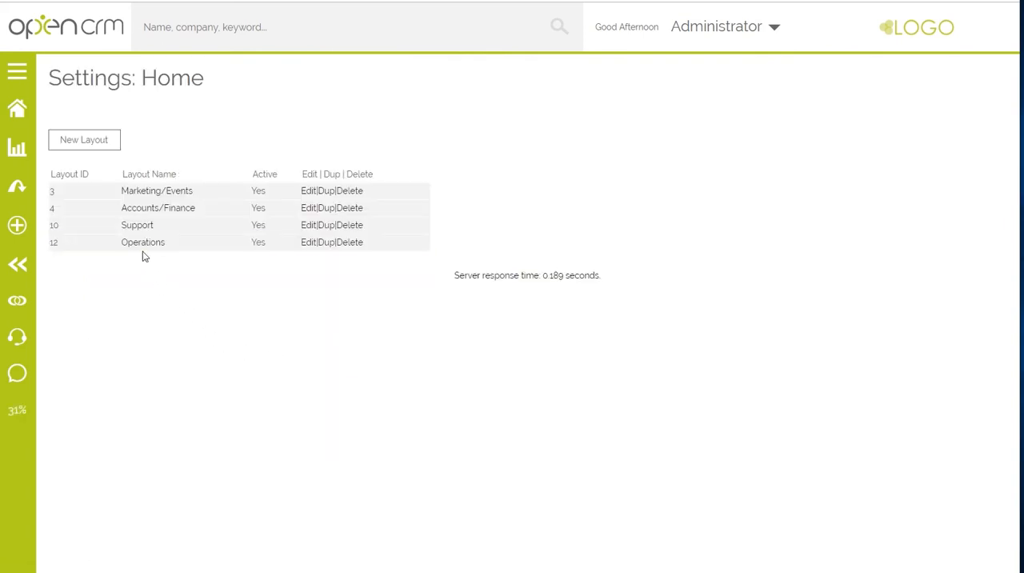
- Add the Sales Territory field below Assigned To in the Marketing/Events layout's Company Information block and save the layout
left_click(308, 194)
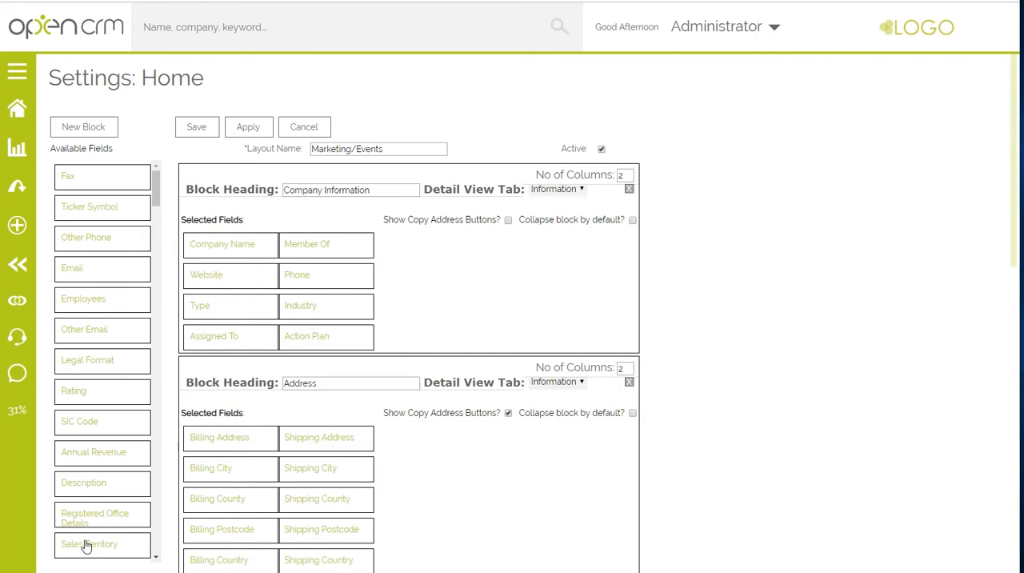
left_click_drag(87, 546, 185, 359)
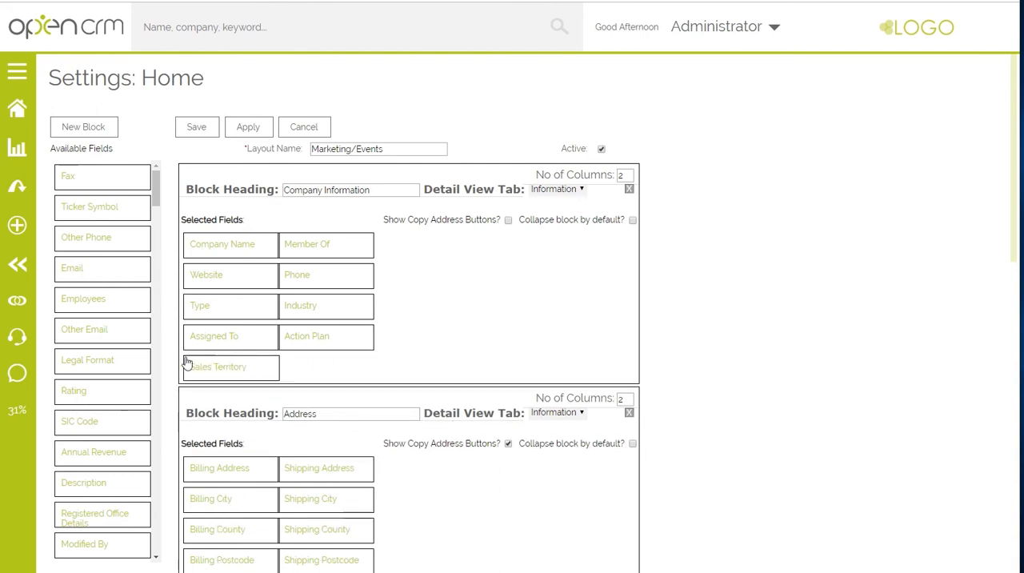
left_click(208, 138)
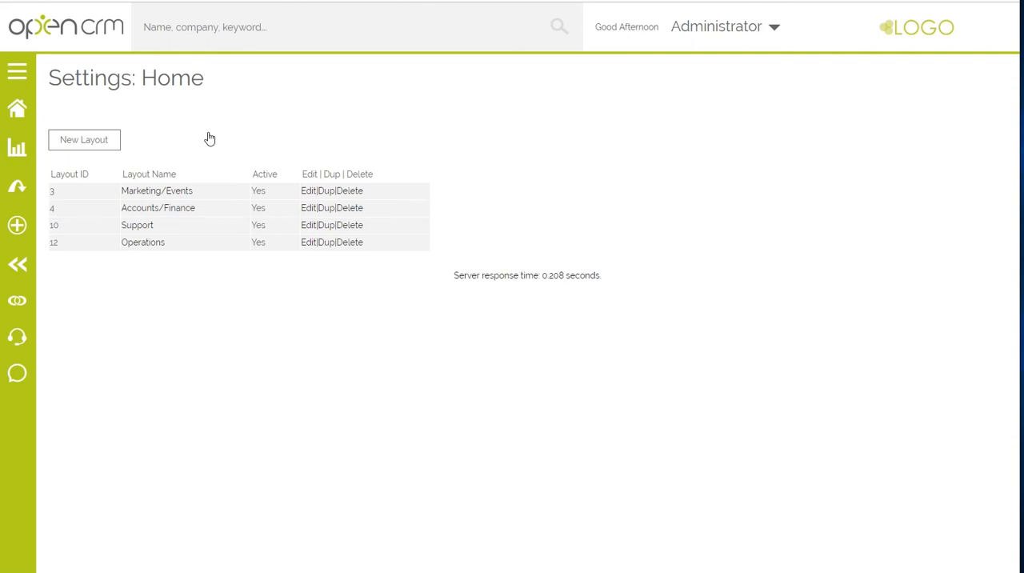
- Create another company record and display it in the Marketing/Events layout to check for the Sales Territory field
left_click(19, 226)
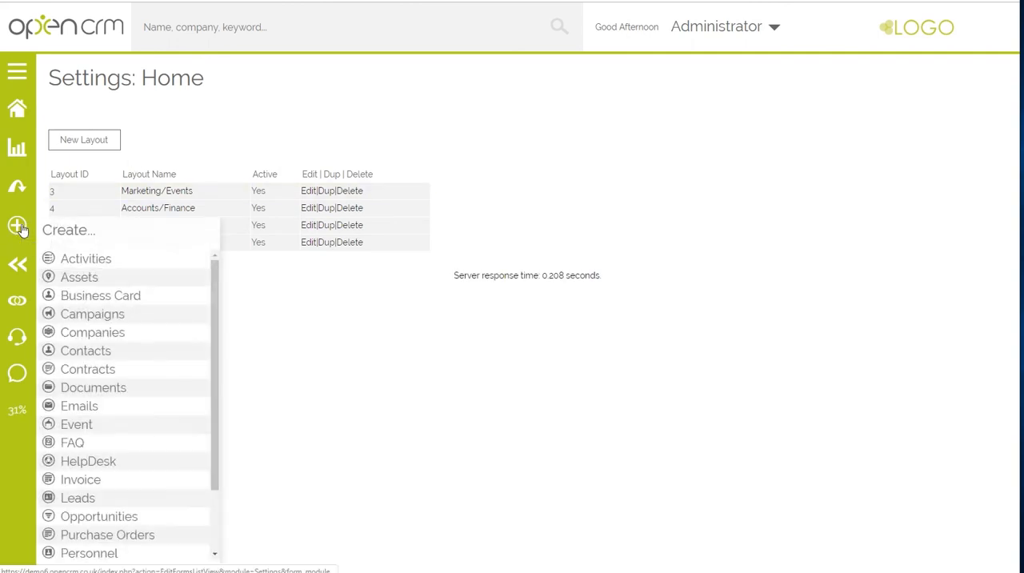
left_click(92, 333)
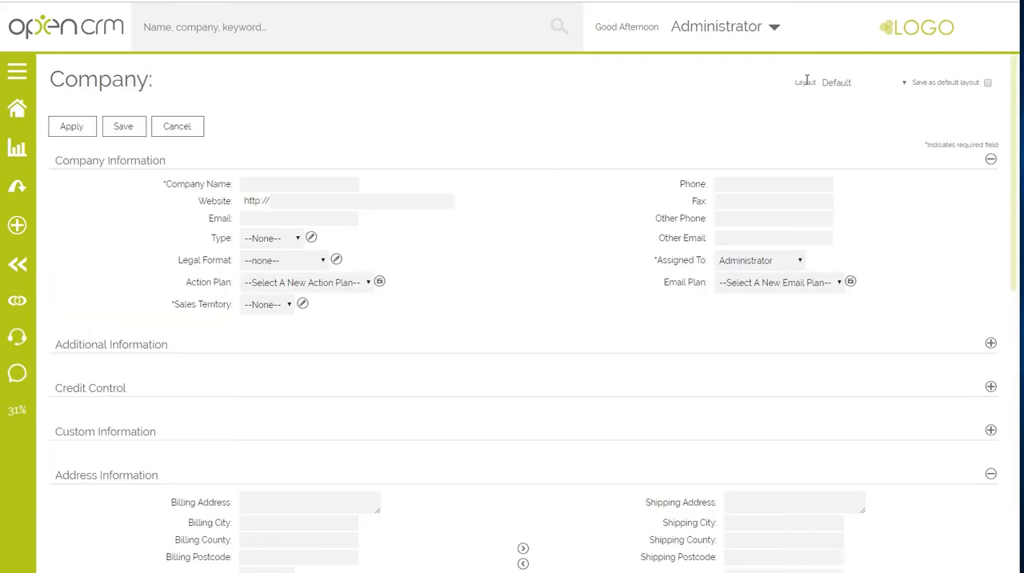
left_click(846, 84)
left_click(856, 107)
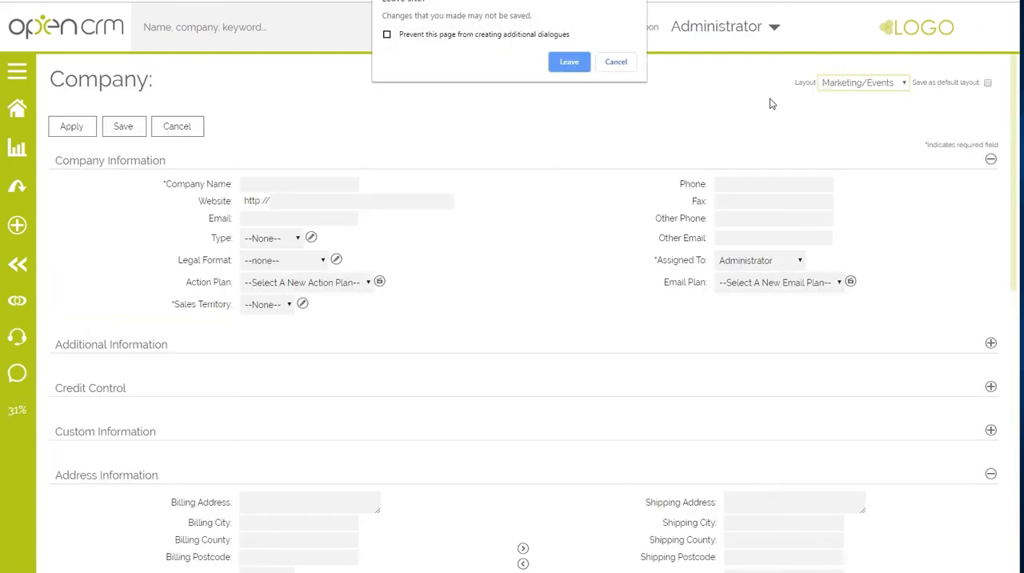
left_click(573, 65)
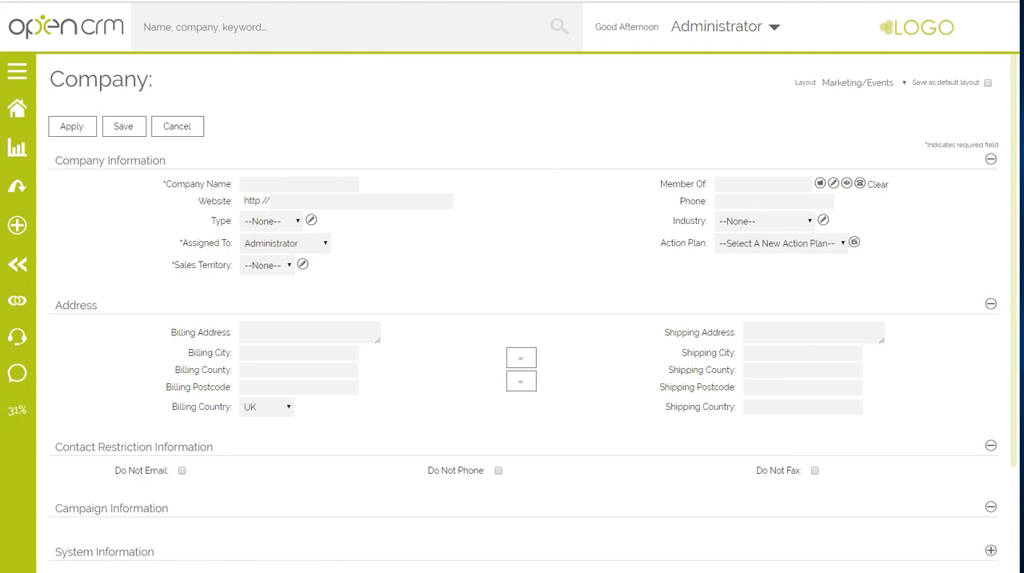